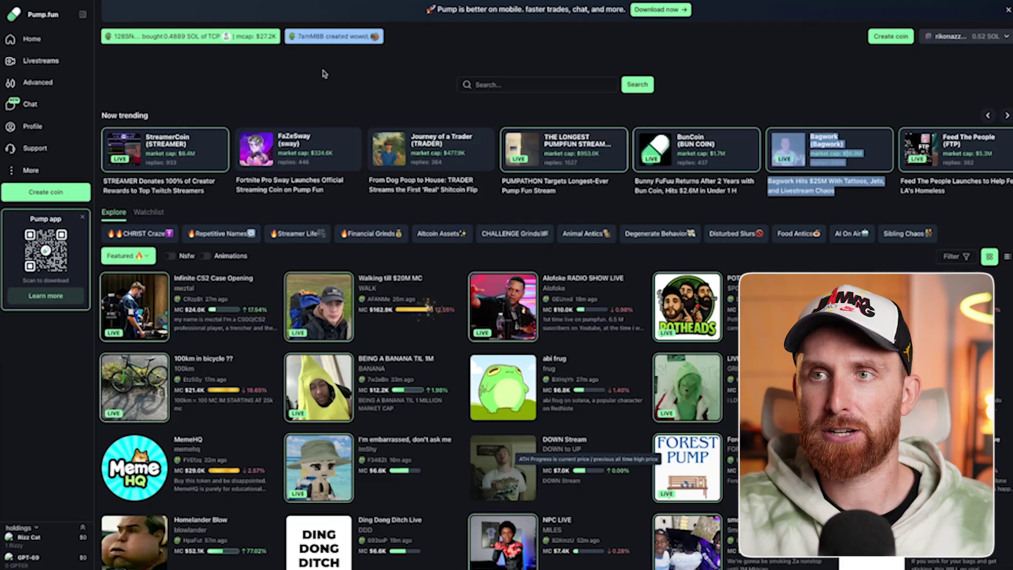
# Step: Open the KindnessCoin (KIND) stream from the current Livestreams list
pyautogui.click(48, 63)
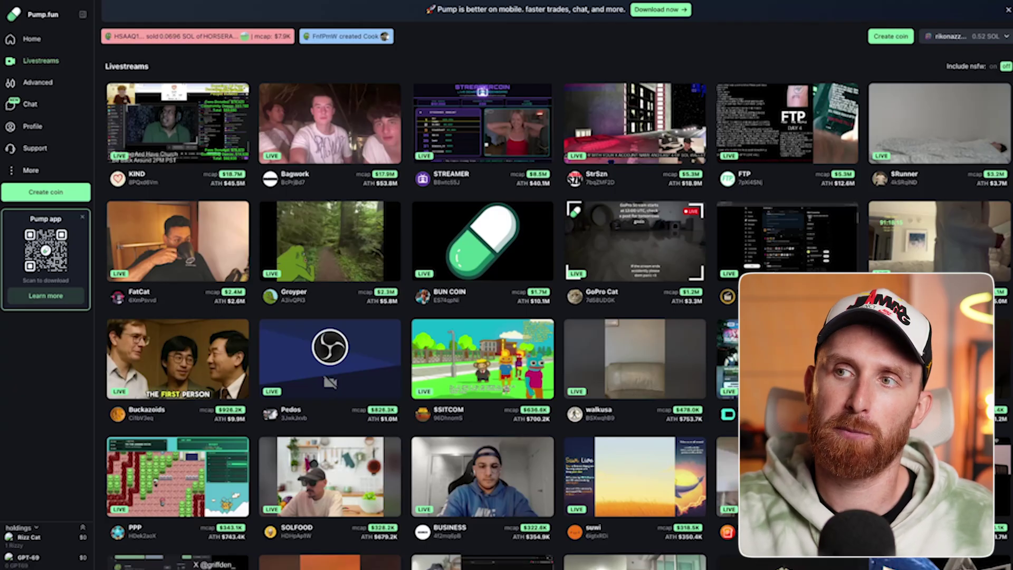
pyautogui.click(152, 107)
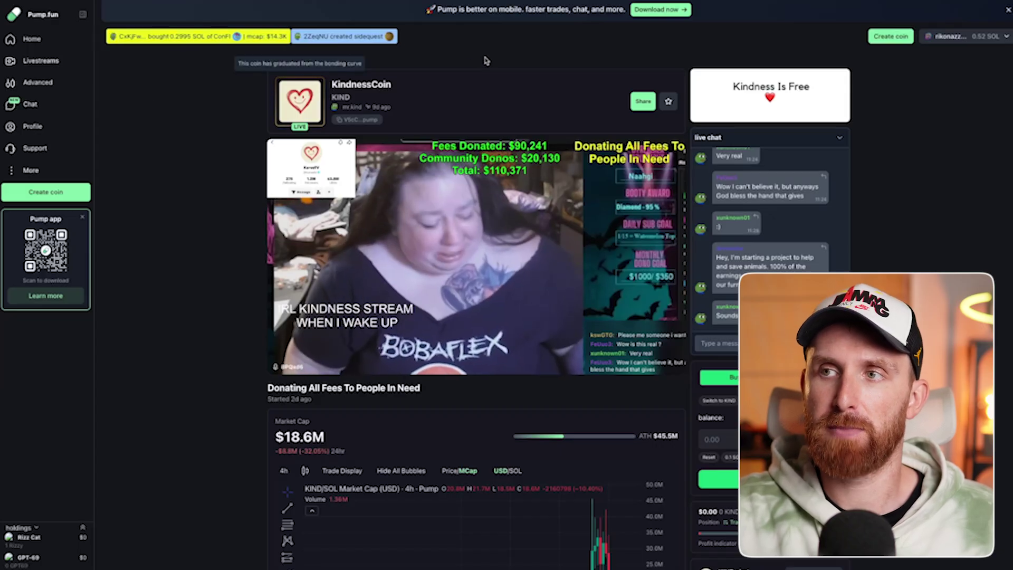
# Step: View the coins and rewards of the KindnessCoin and FaZeSway creators' profiles
pyautogui.click(350, 108)
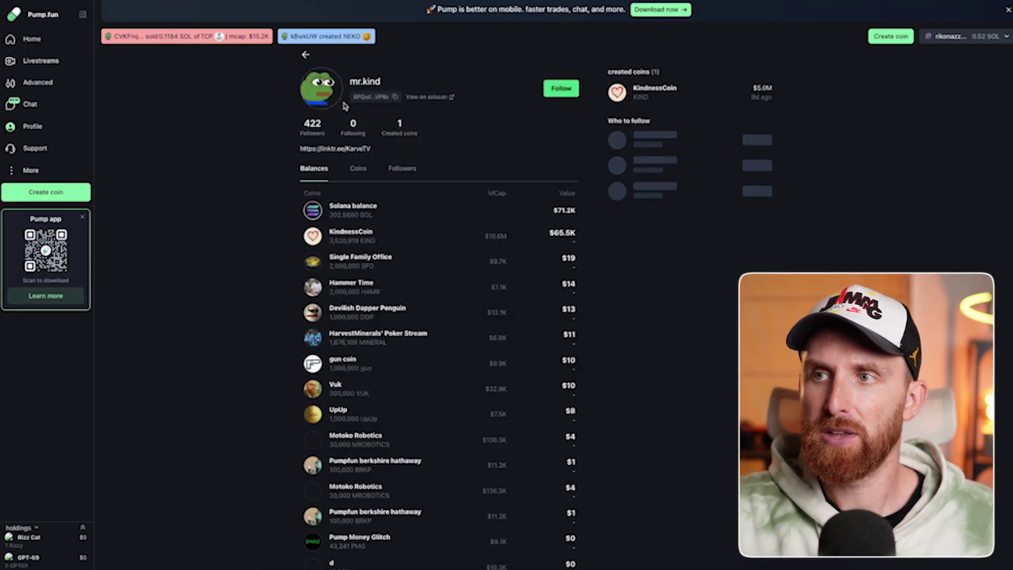
pyautogui.click(358, 169)
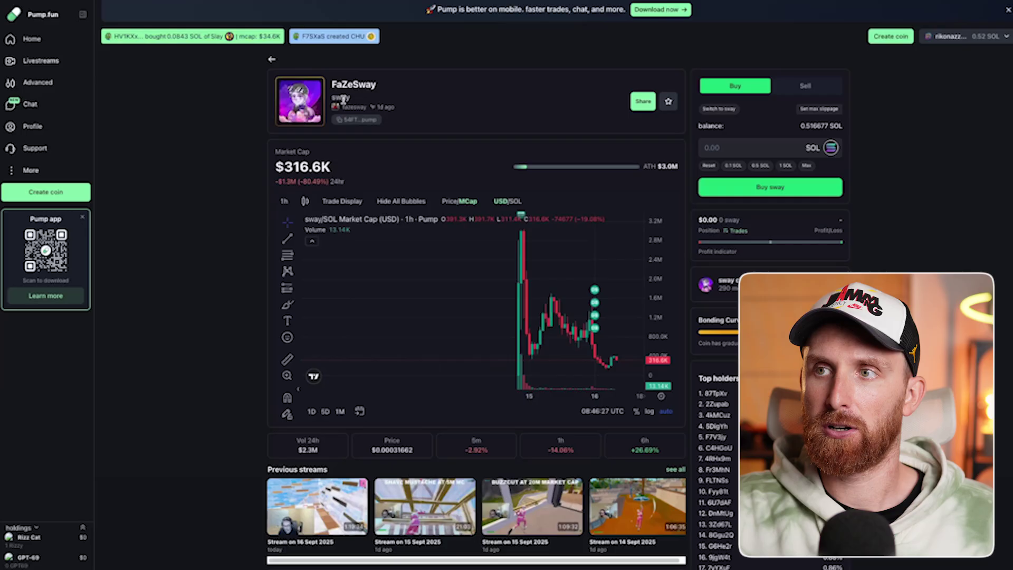
pyautogui.click(355, 109)
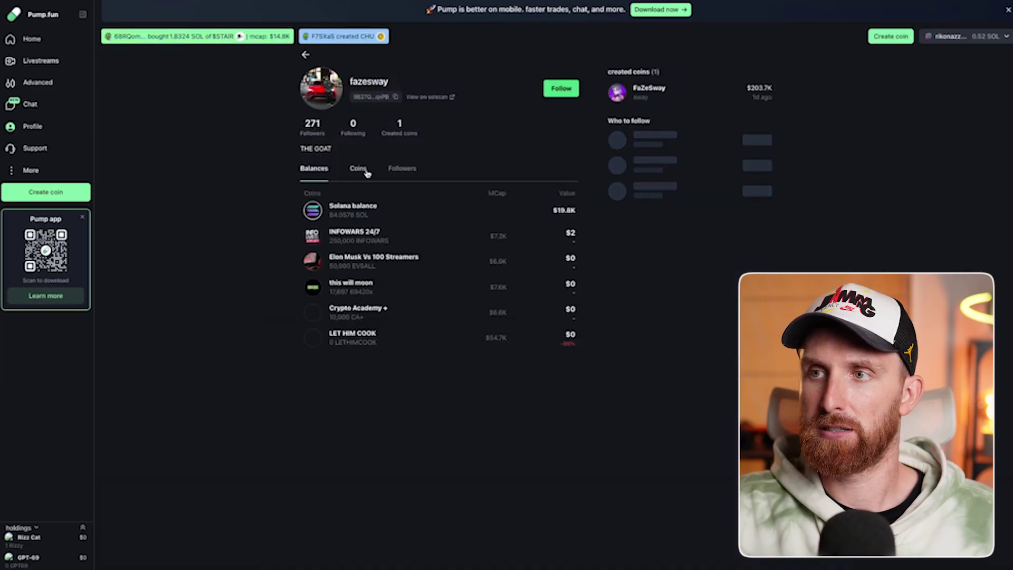
pyautogui.click(359, 168)
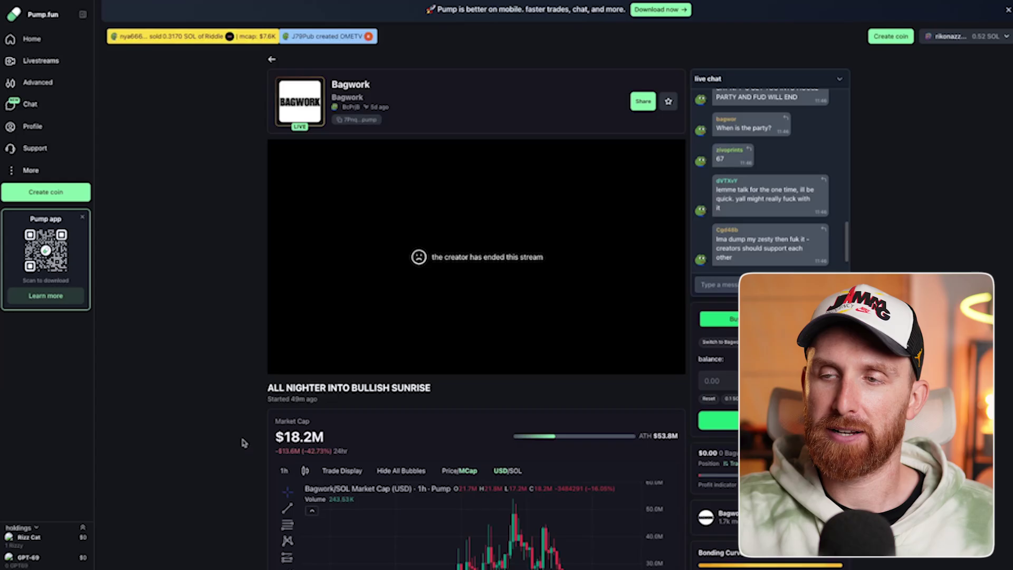
pyautogui.scroll(-2, 237, 437)
pyautogui.scroll(2, 203, 311)
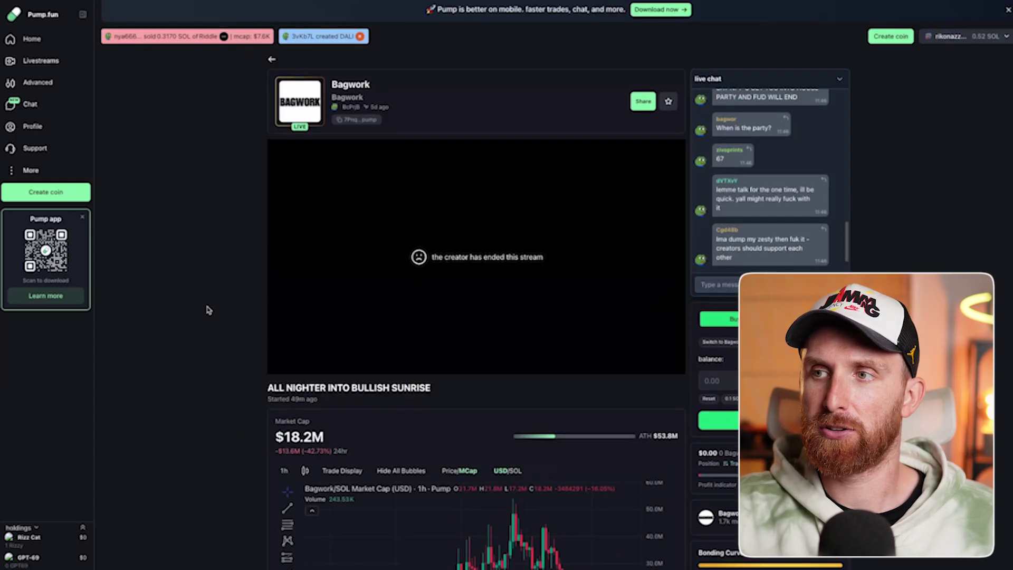
# Step: Open the Bagwork creator's profile and view its coins and rewards
pyautogui.click(351, 107)
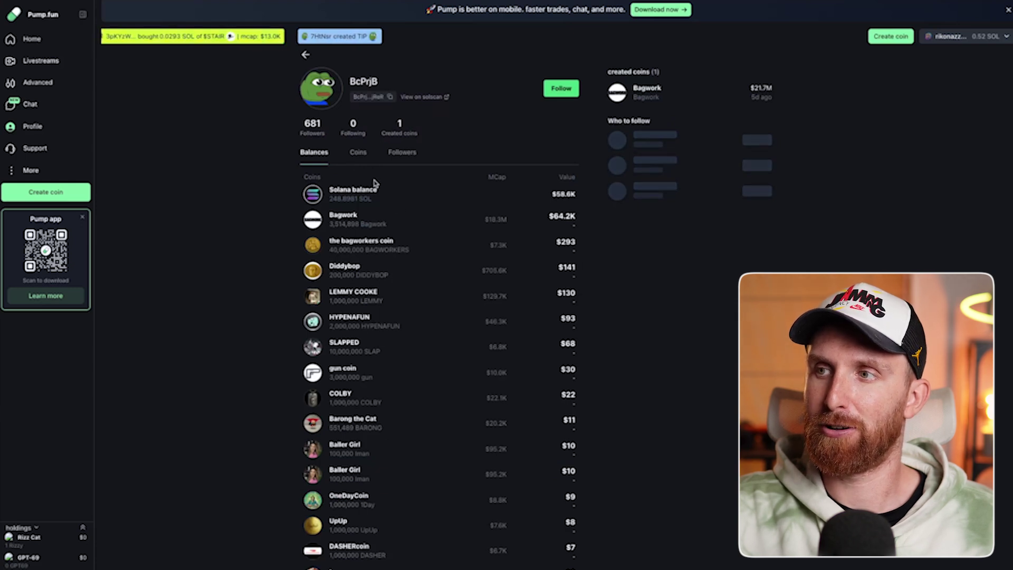
pyautogui.click(358, 153)
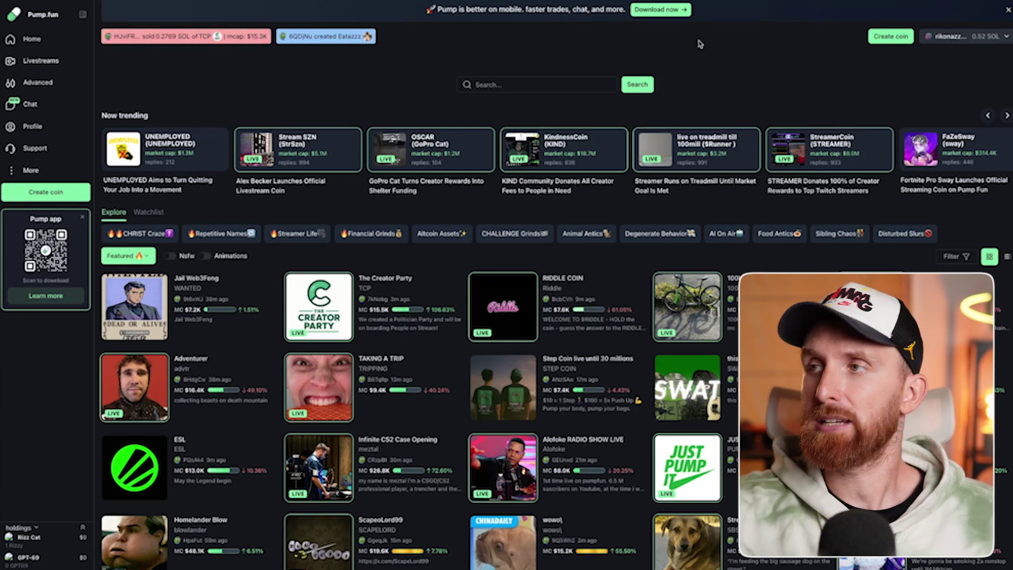
# Step: Begin drafting the new SHILLER coin in the Create coin form
pyautogui.click(889, 40)
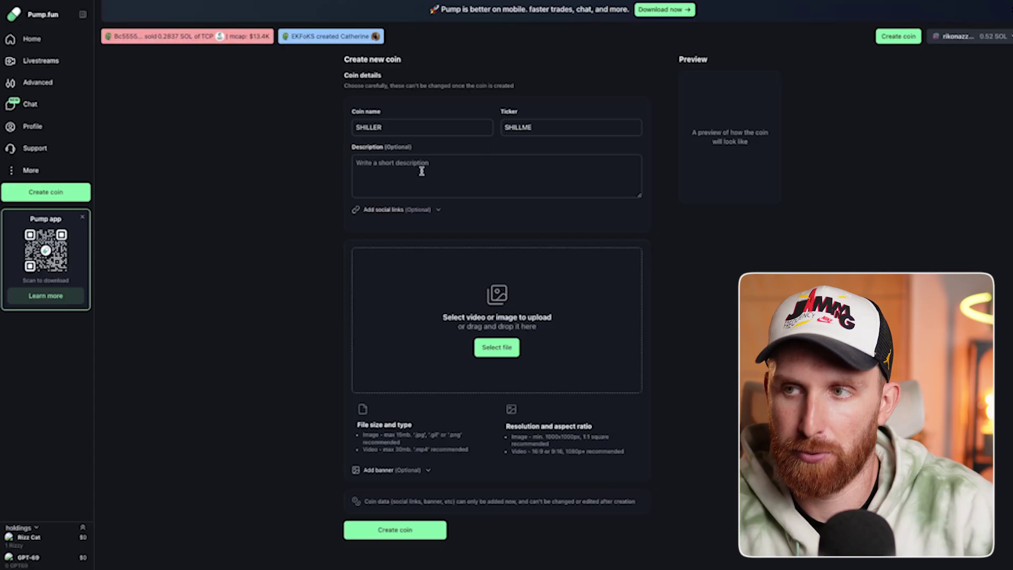
pyautogui.write('JUST SHILL ME YOUR BEST TOKENS')
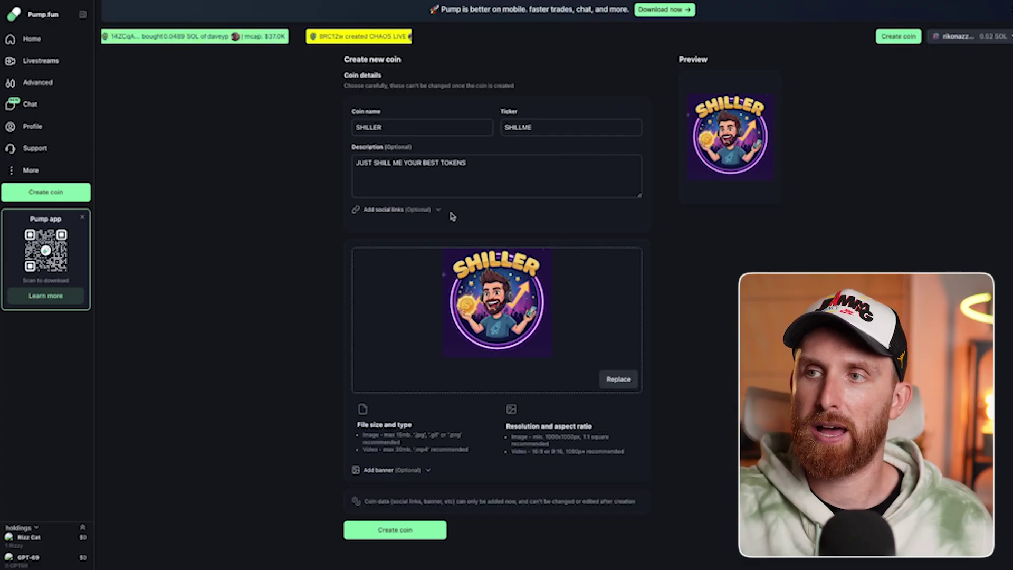
# Step: Expand the social link fields for the new SHILLER coin
pyautogui.click(439, 212)
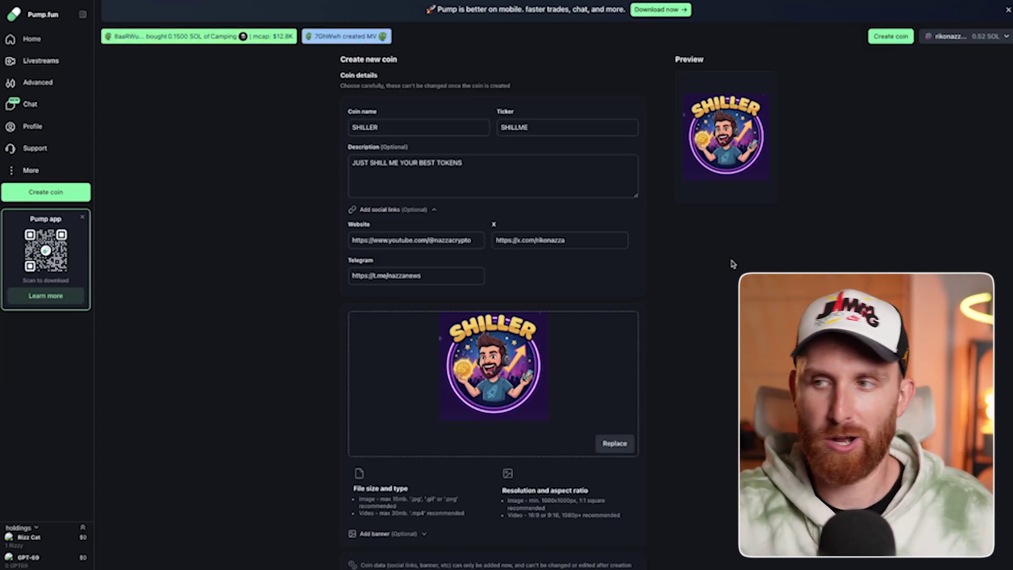
pyautogui.scroll(-1, 641, 276)
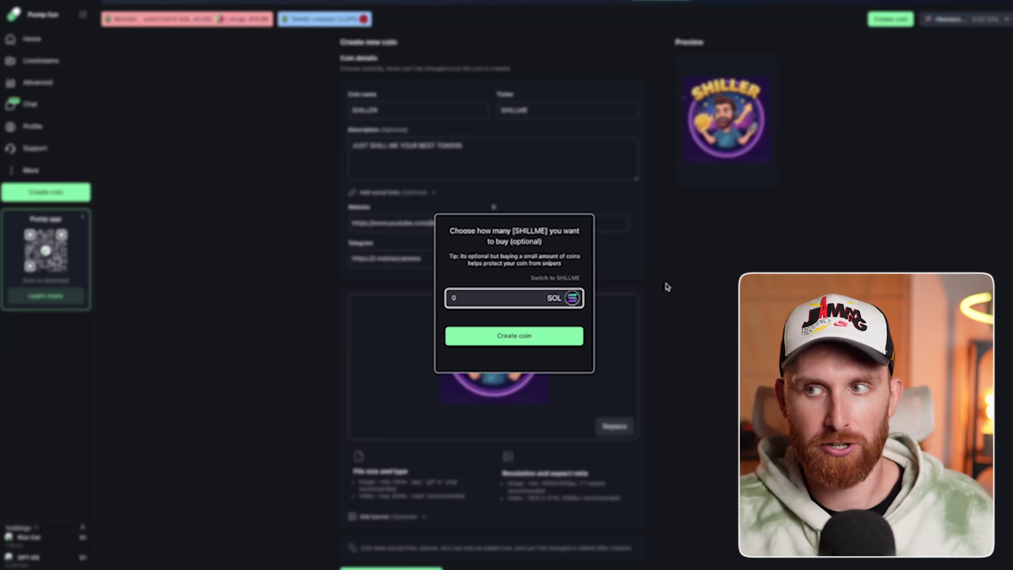
pyautogui.write('0')
# Step: Create SHILLER with a 0.05 SOL initial buy, then check its trades and comments
pyautogui.click(498, 298)
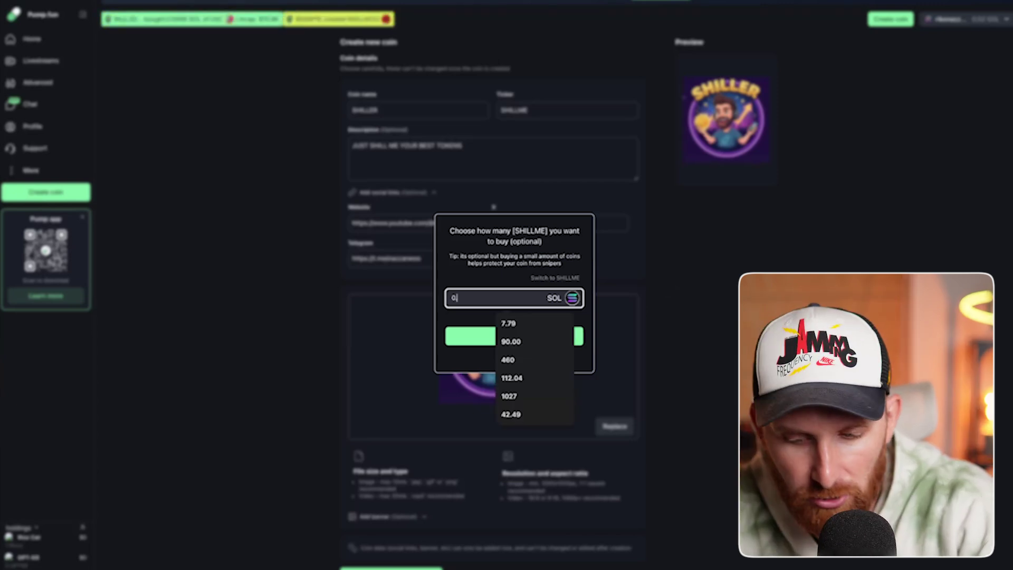
pyautogui.write('.05')
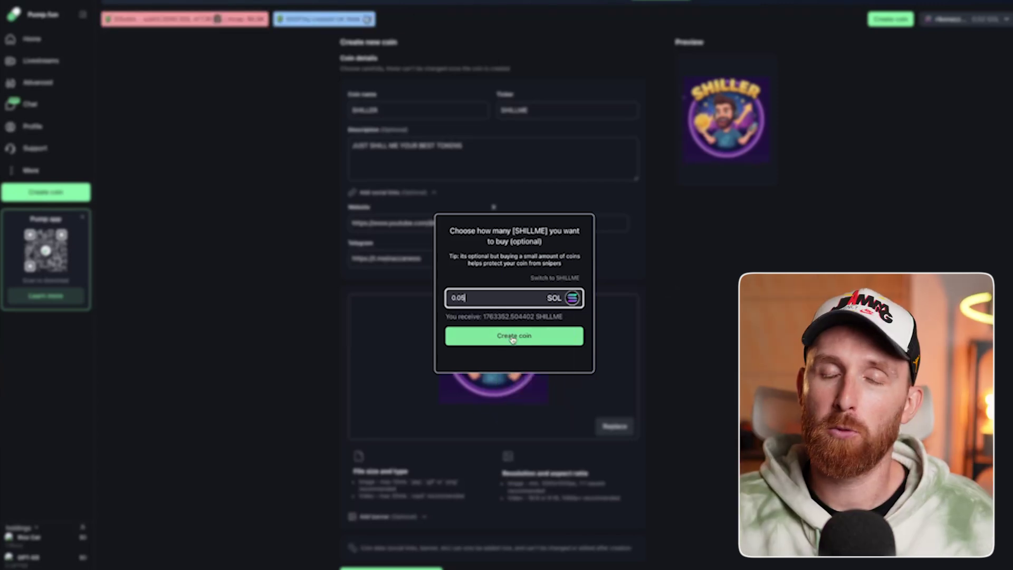
pyautogui.click(513, 338)
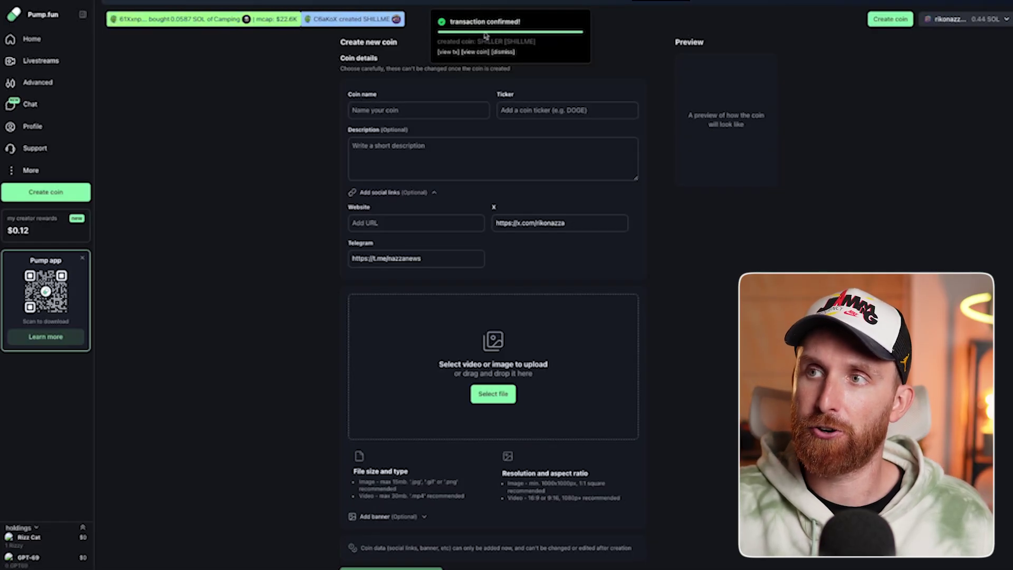
pyautogui.click(478, 50)
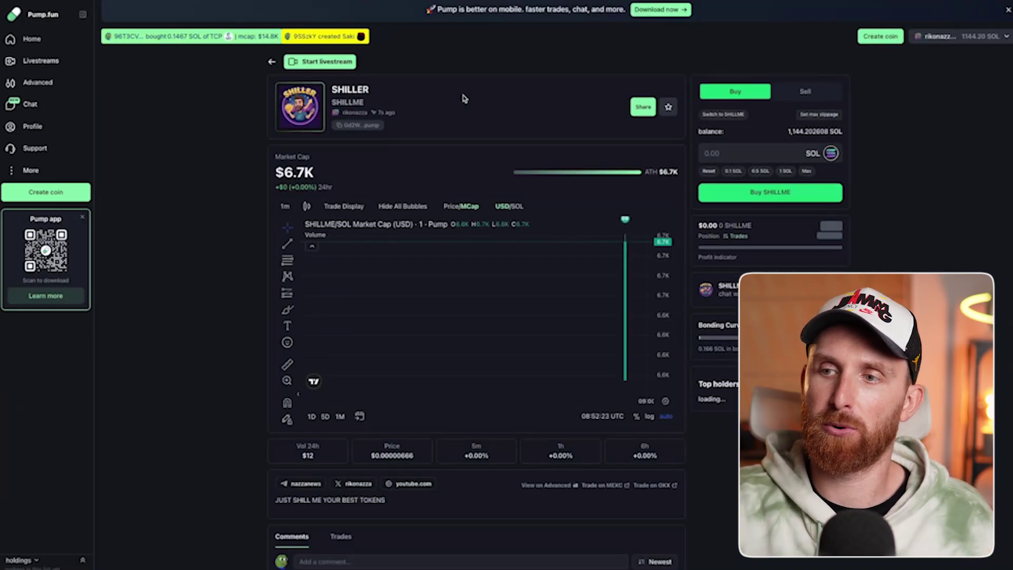
pyautogui.scroll(-2, 222, 335)
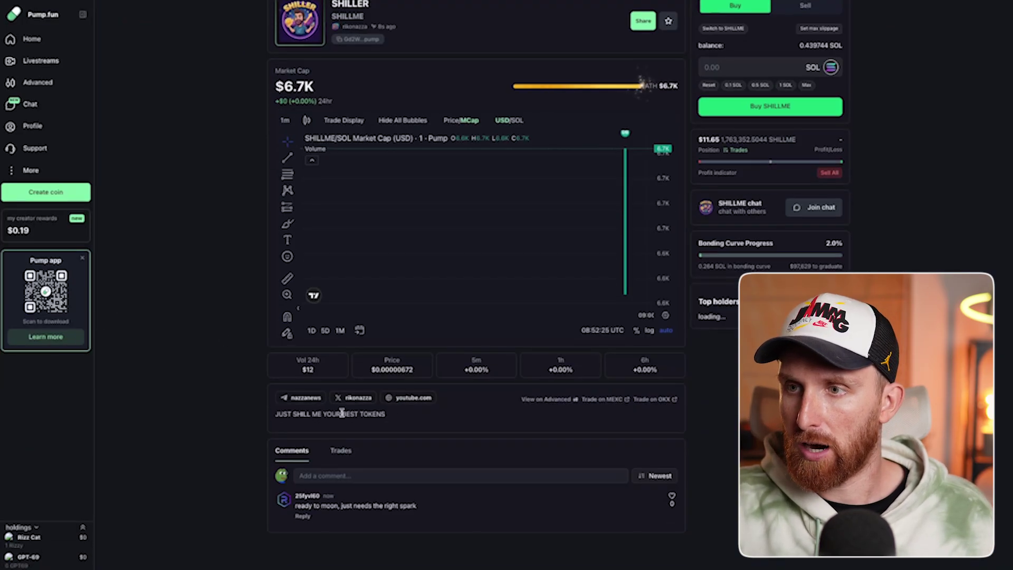
pyautogui.click(342, 451)
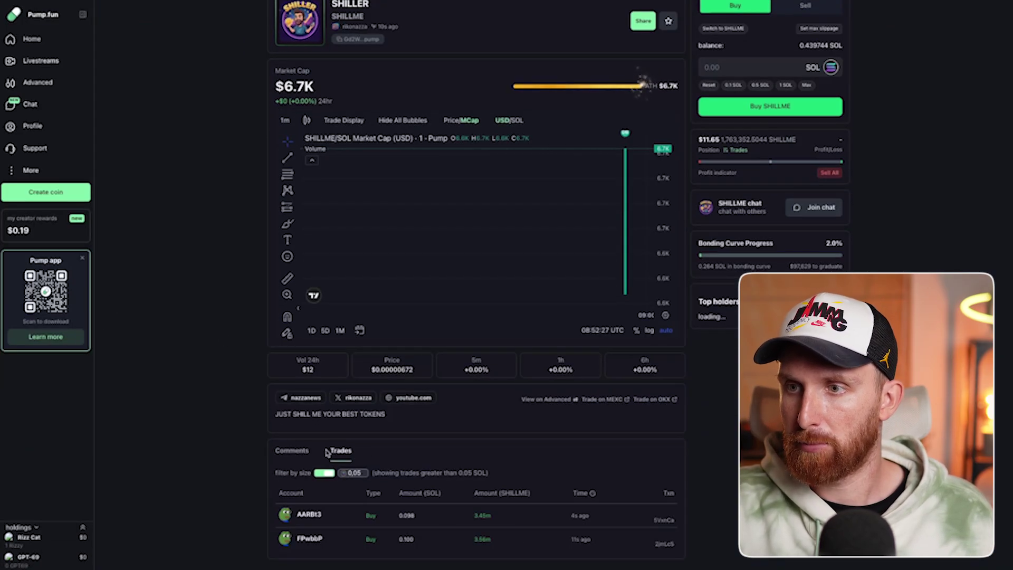
pyautogui.click(292, 450)
pyautogui.scroll(2, 193, 387)
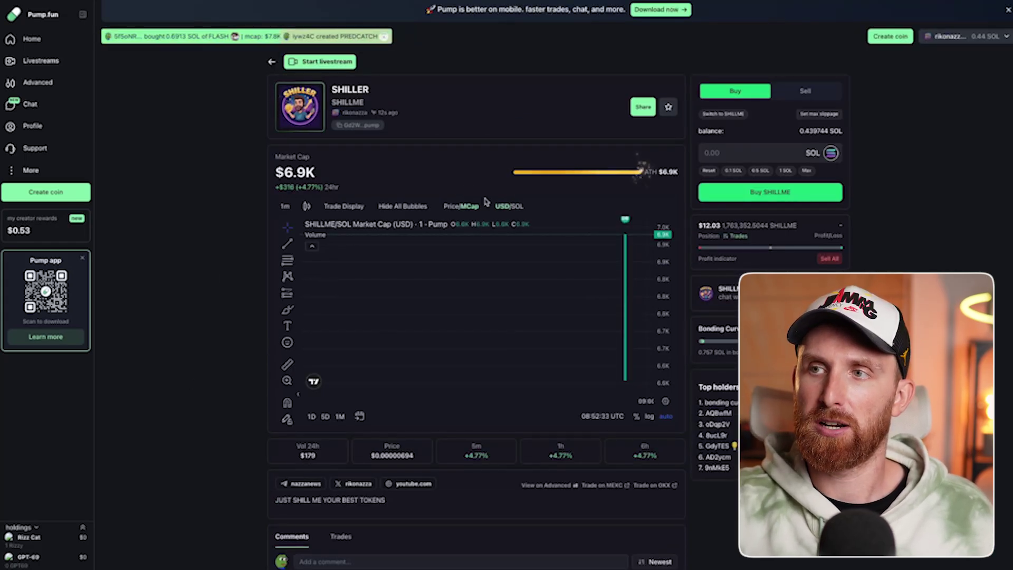
# Step: Start SHILLER's livestream setup and agree to the livestream terms and conditions
pyautogui.click(328, 63)
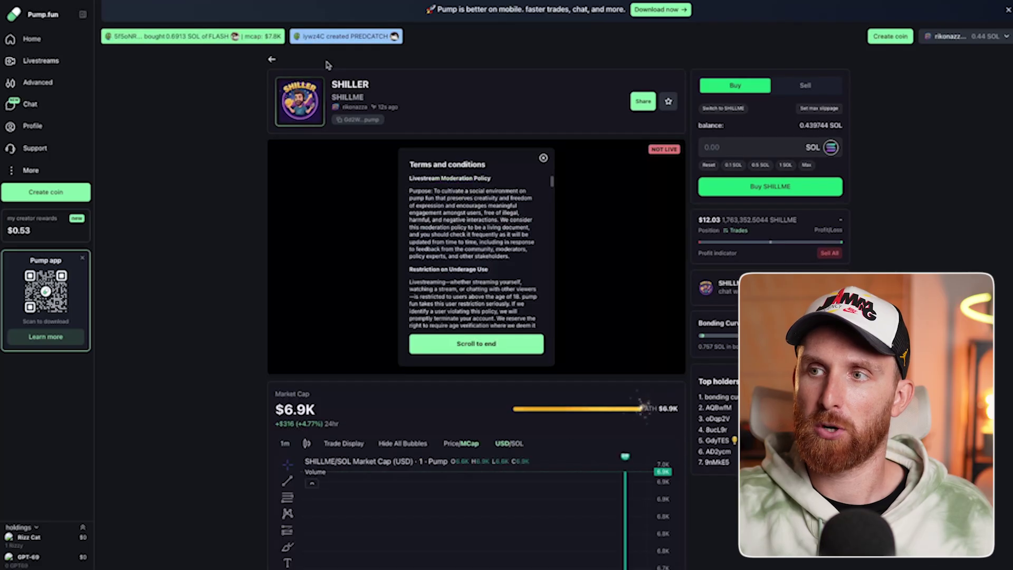
pyautogui.scroll(-5, 477, 282)
pyautogui.scroll(-10, 476, 282)
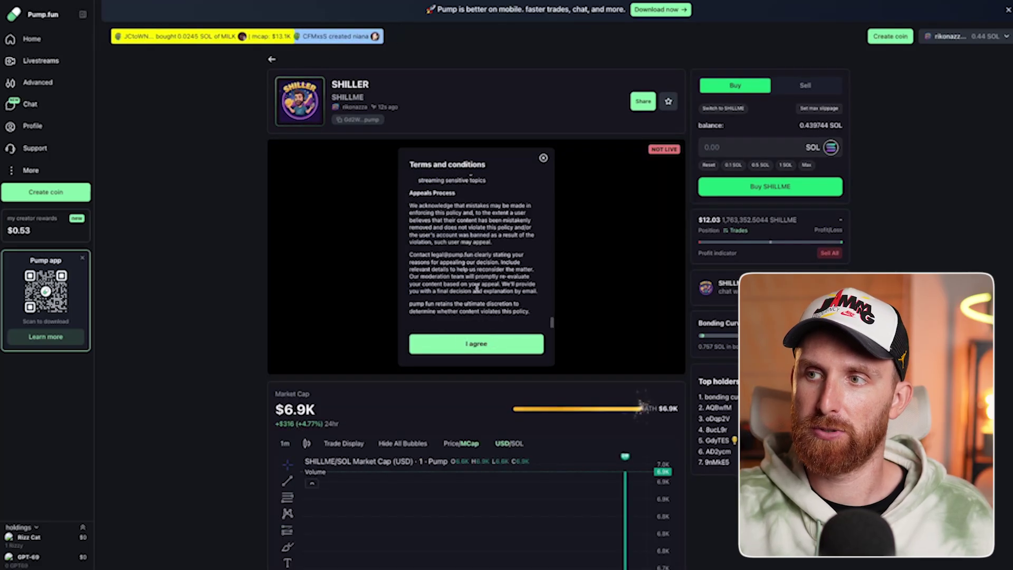
pyautogui.click(478, 346)
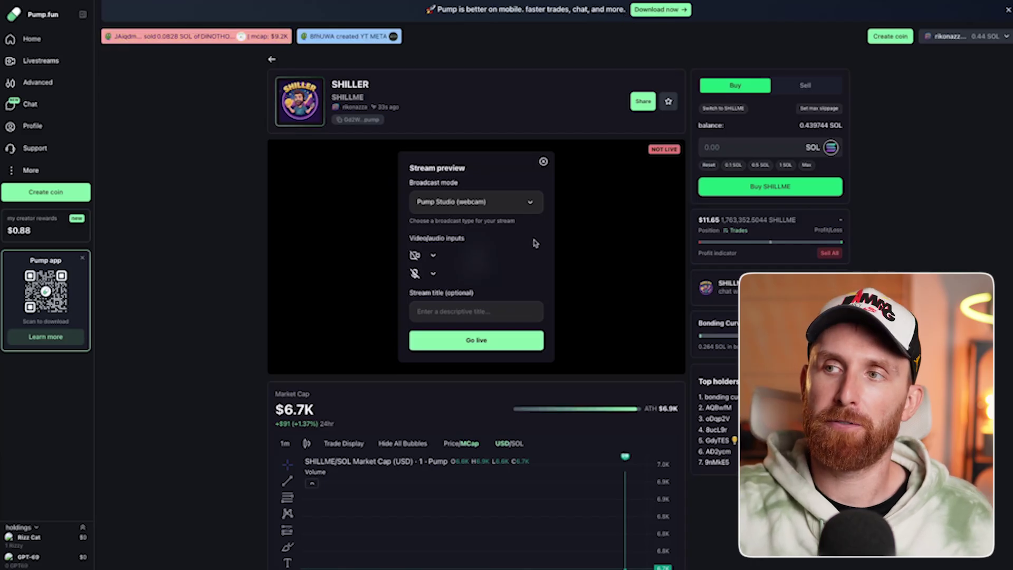
# Step: Go live in RTMP (OBS/streaming software) mode with the title TEST, then switch to OBS
pyautogui.click(531, 205)
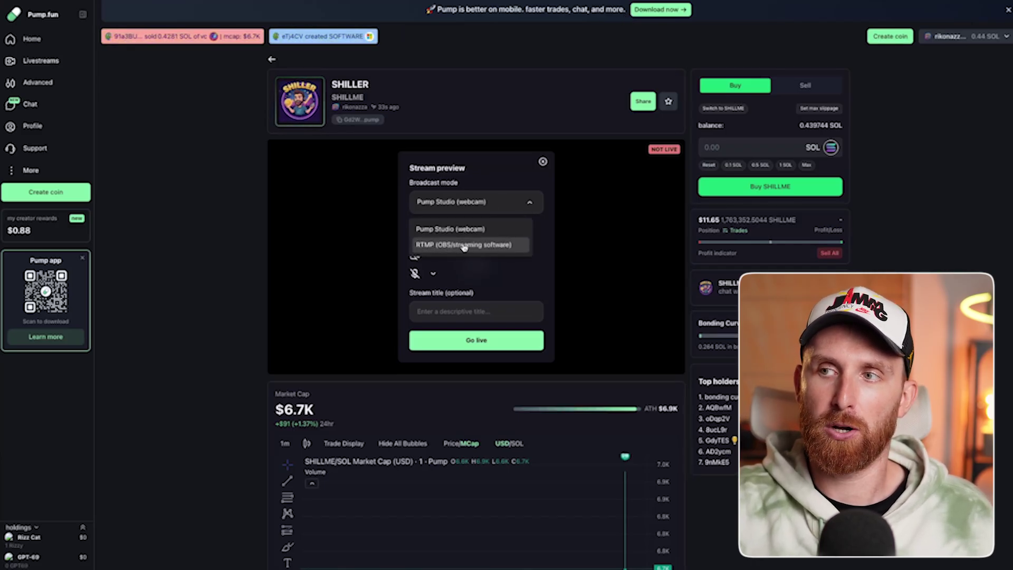
pyautogui.click(481, 248)
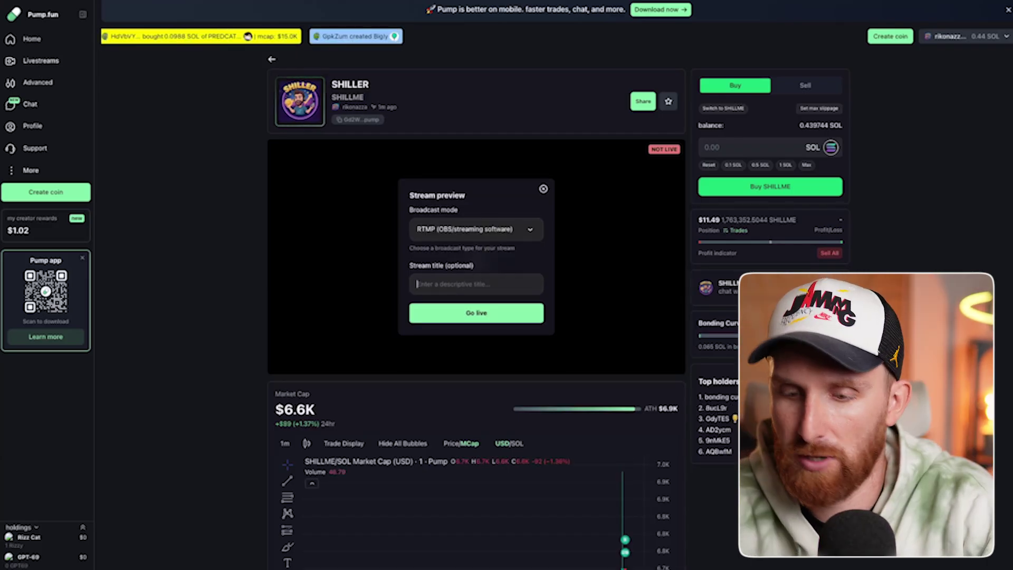
pyautogui.click(479, 283)
pyautogui.write('TEST')
pyautogui.click(467, 325)
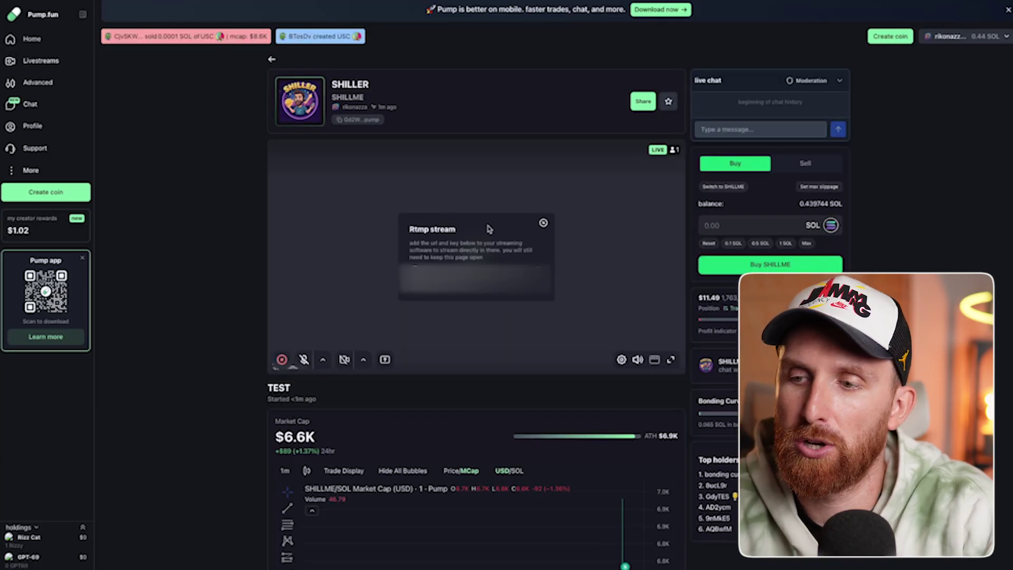
pyautogui.press('super+Tab')
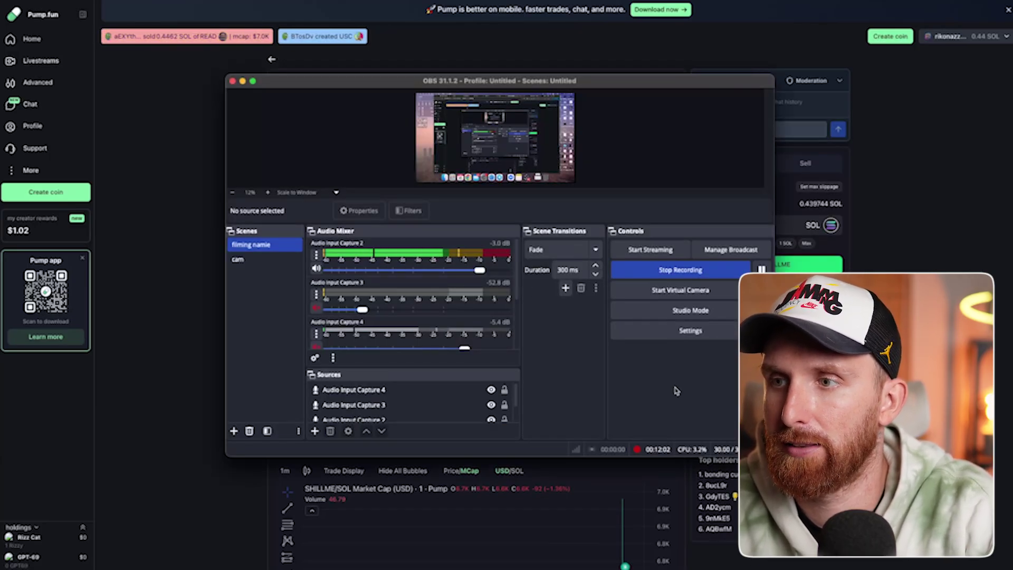
# Step: Set the Service under OBS Stream settings to Custom..
pyautogui.click(693, 334)
pyautogui.click(287, 135)
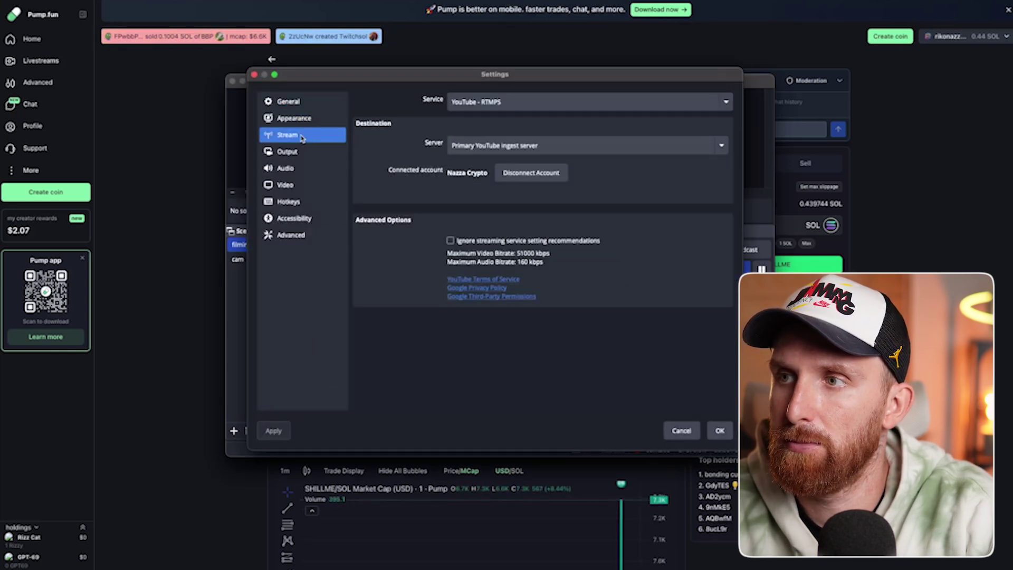
pyautogui.click(519, 113)
pyautogui.click(455, 78)
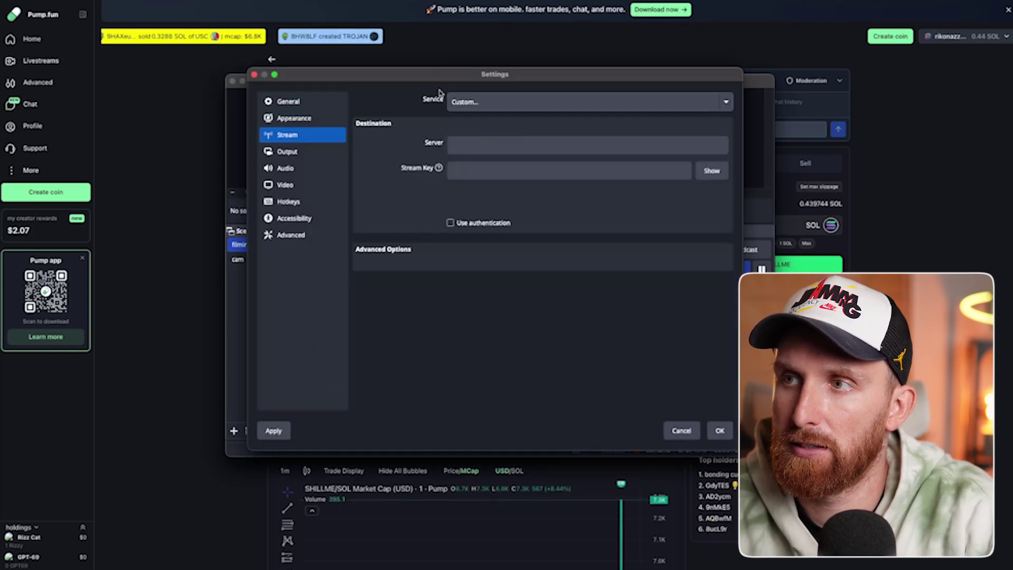